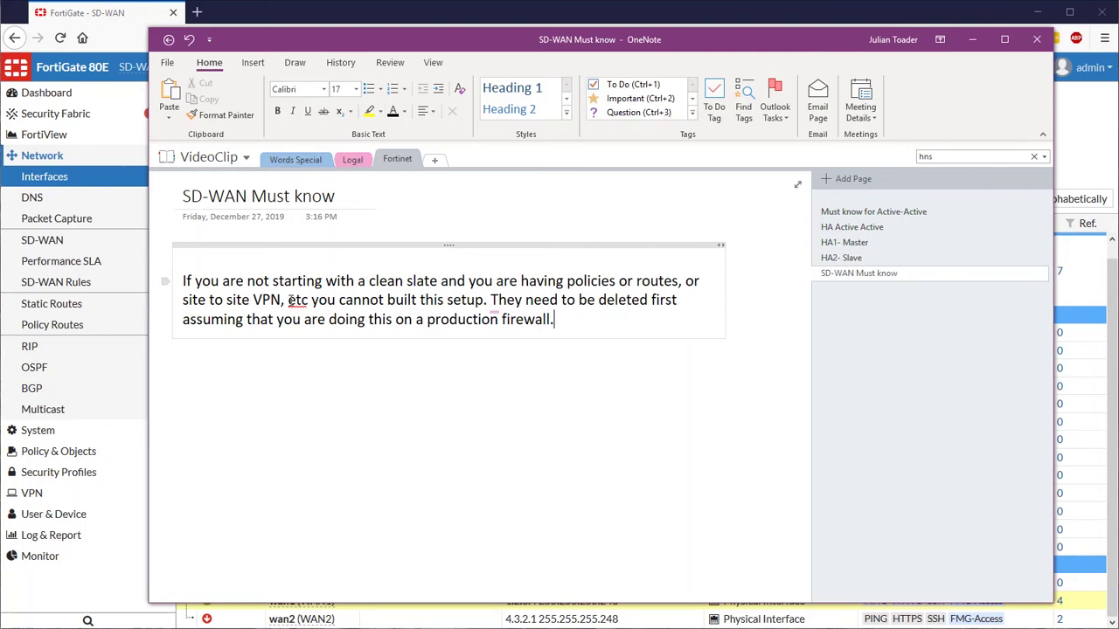
# Review the SD-WAN Must know note, then return to the FortiGate interfaces and inspect the objects referencing wan1
pyautogui.moveTo(290, 300); pyautogui.dragTo(620, 320)
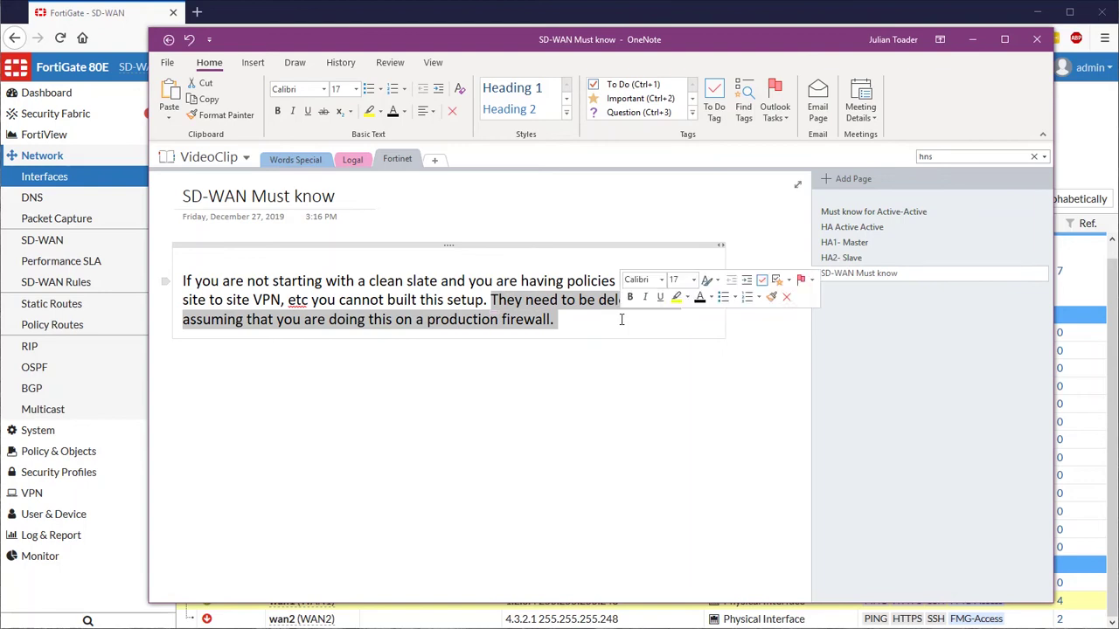
pyautogui.moveTo(635, 43); pyautogui.dragTo(0, 41)
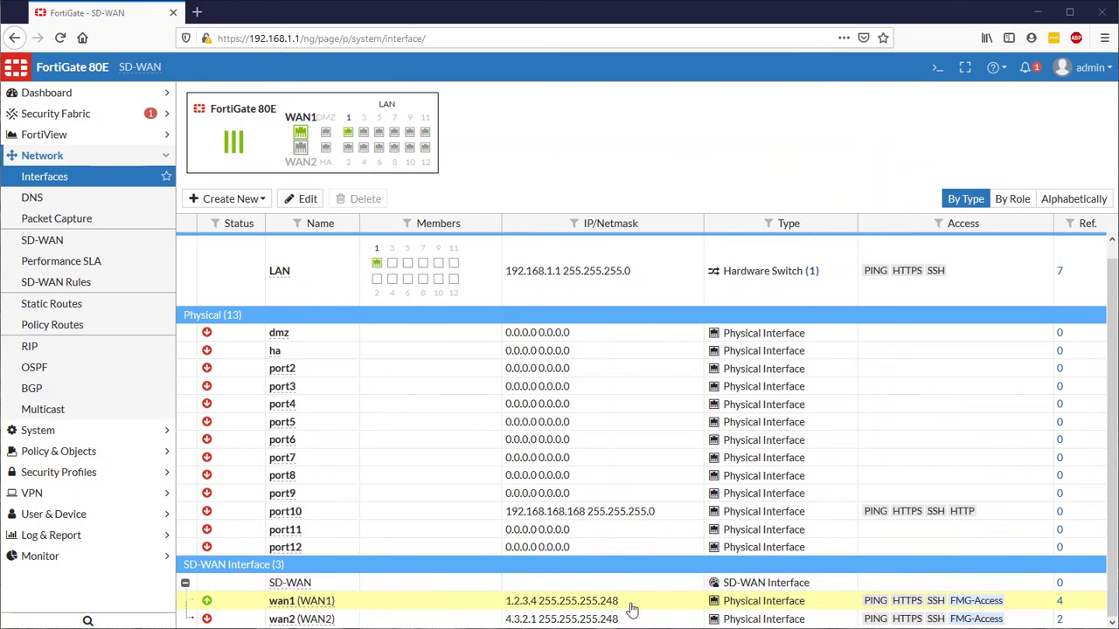
pyautogui.click(1061, 601)
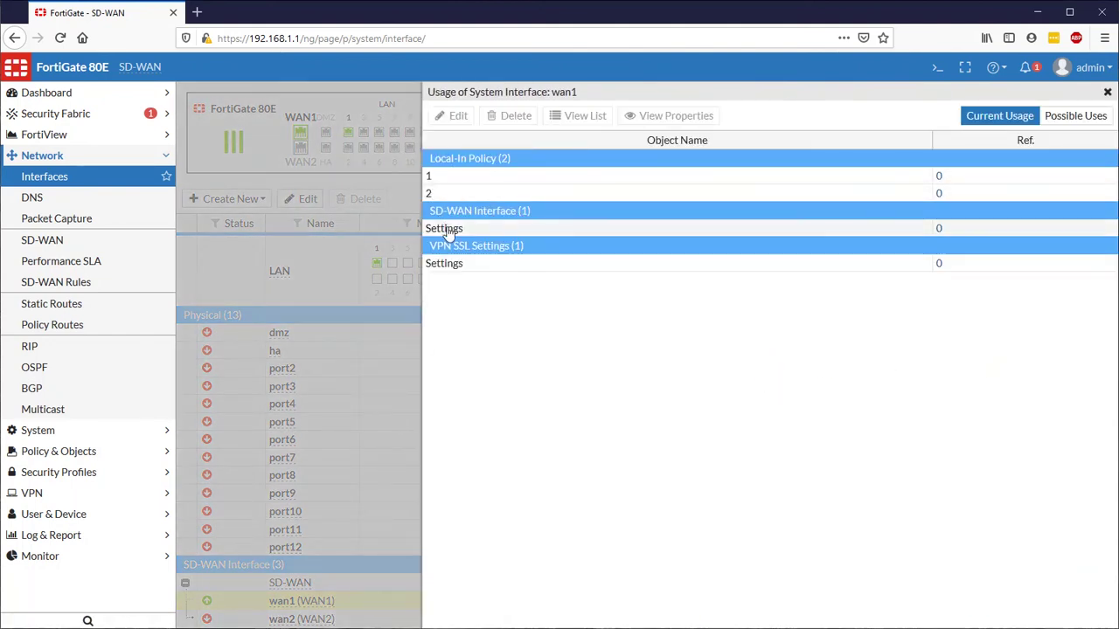
pyautogui.click(1106, 92)
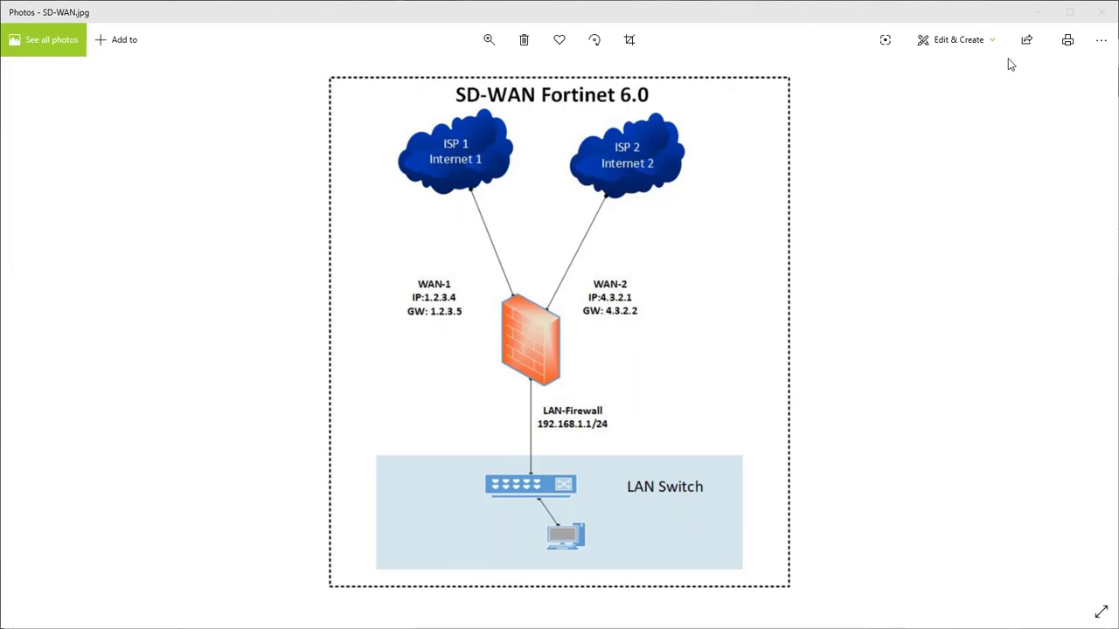
# Put away the SD-WAN network diagram and review the wan1 interface's addressing and access settings without saving
pyautogui.click(1040, 14)
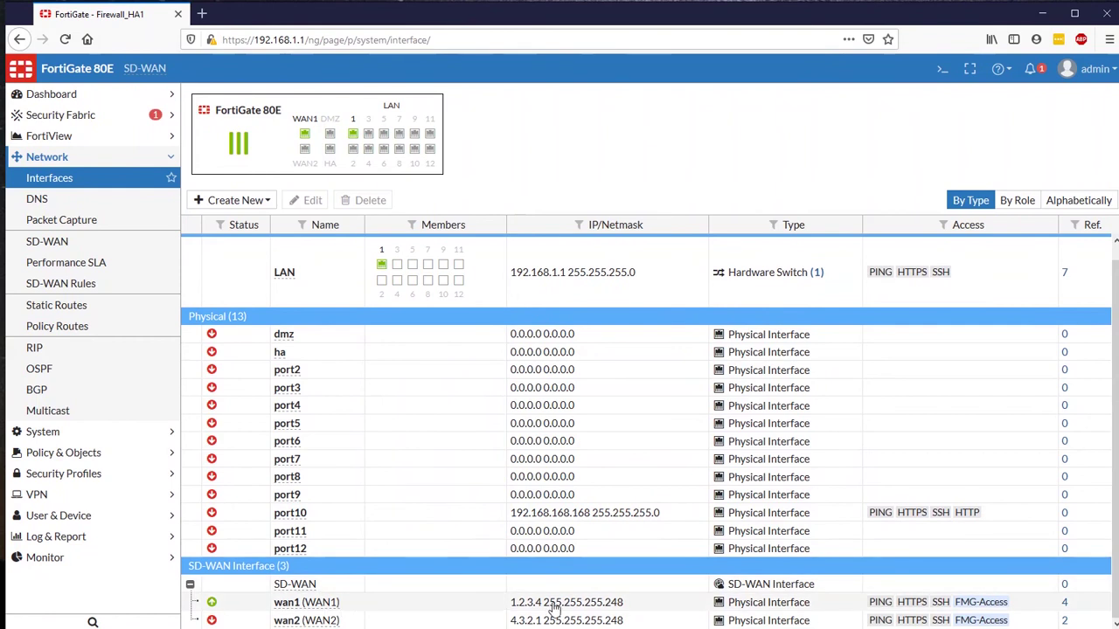
pyautogui.doubleClick(515, 606)
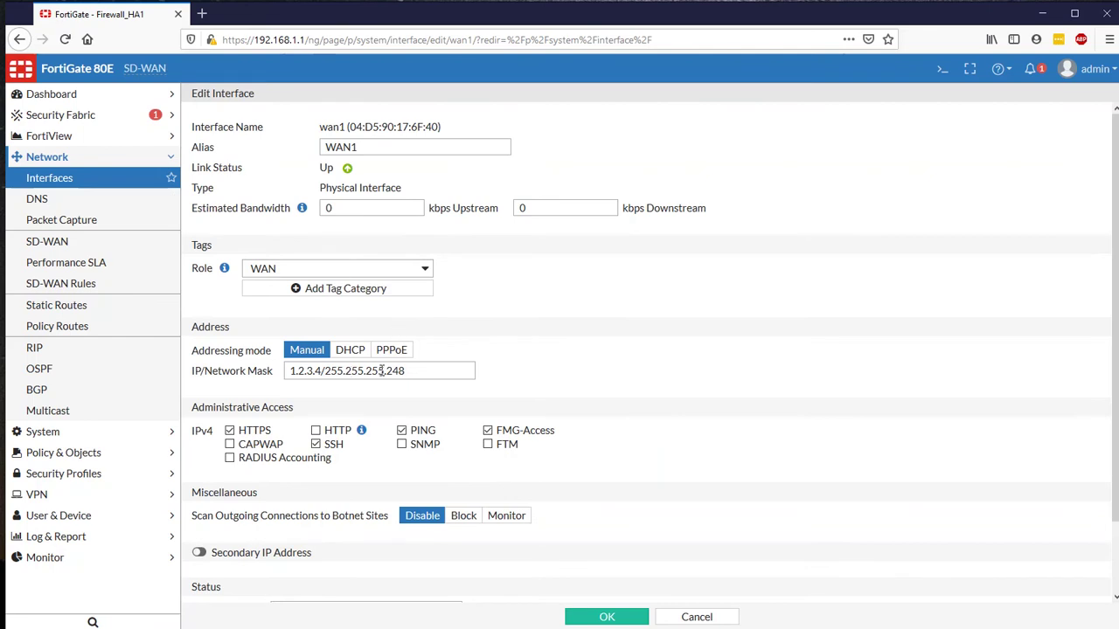
pyautogui.click(695, 617)
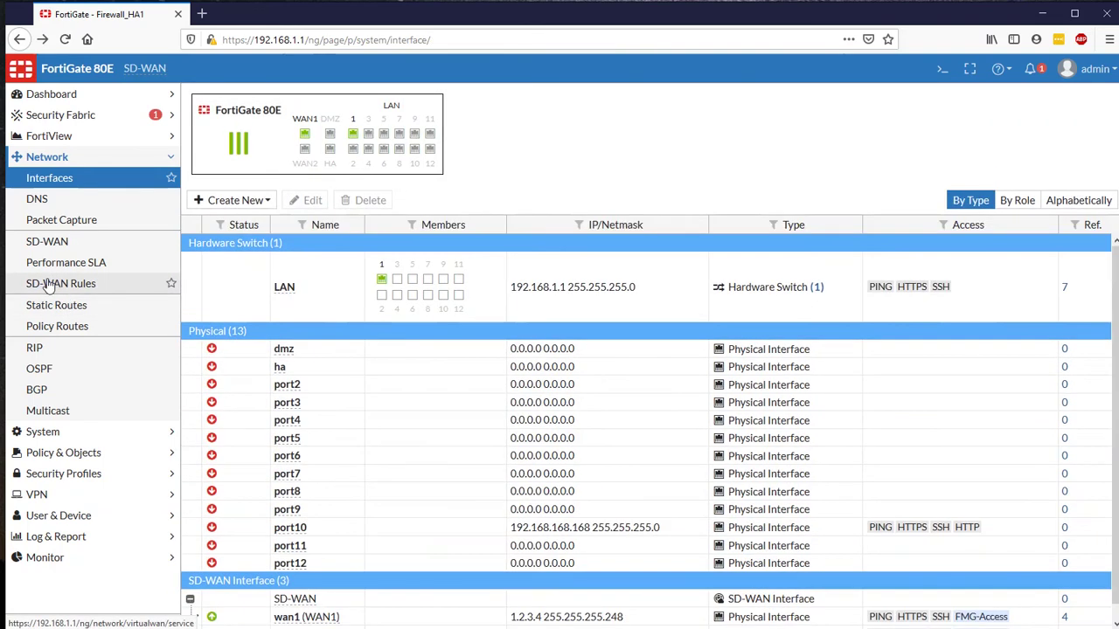
# Review the SD-WAN interface members, keeping WAN1 (wan1) as the first member, and check each member's gateway
pyautogui.click(47, 241)
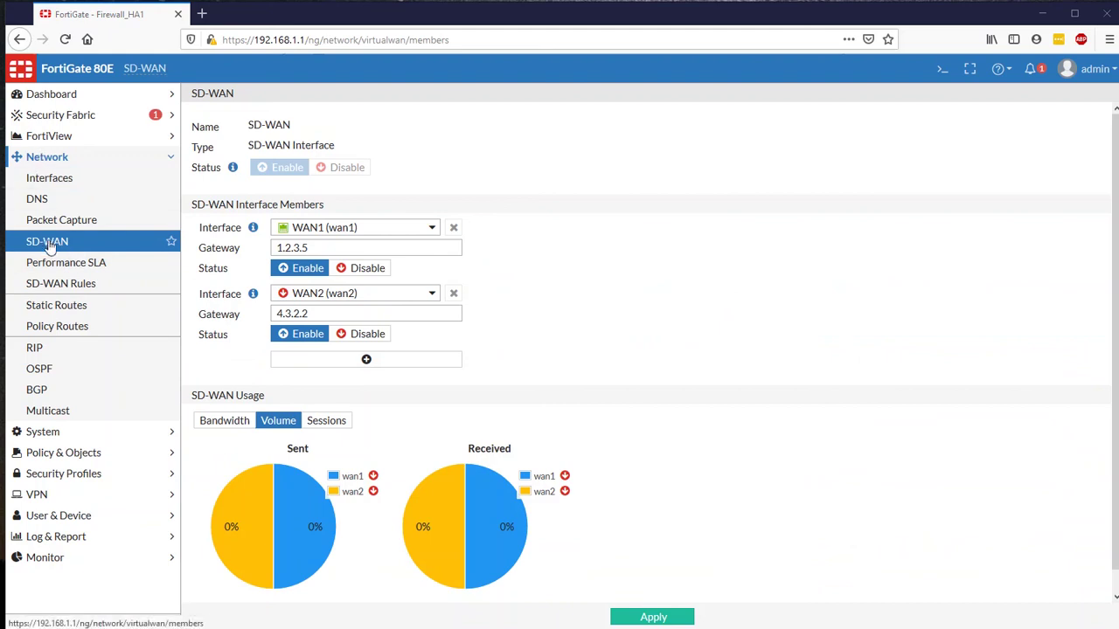
pyautogui.click(432, 228)
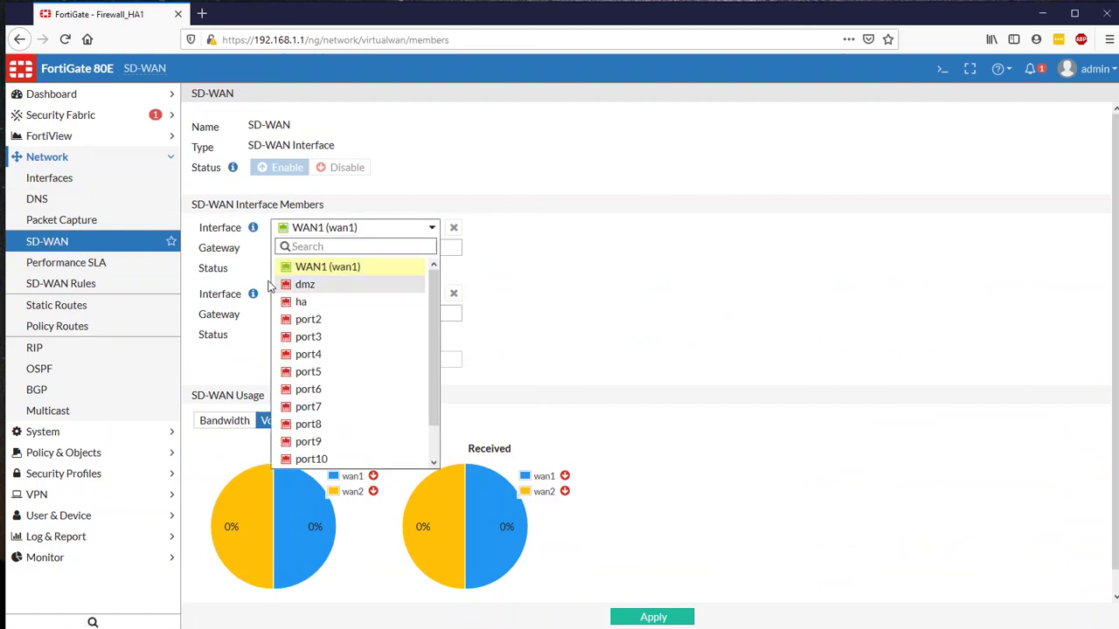
pyautogui.click(358, 273)
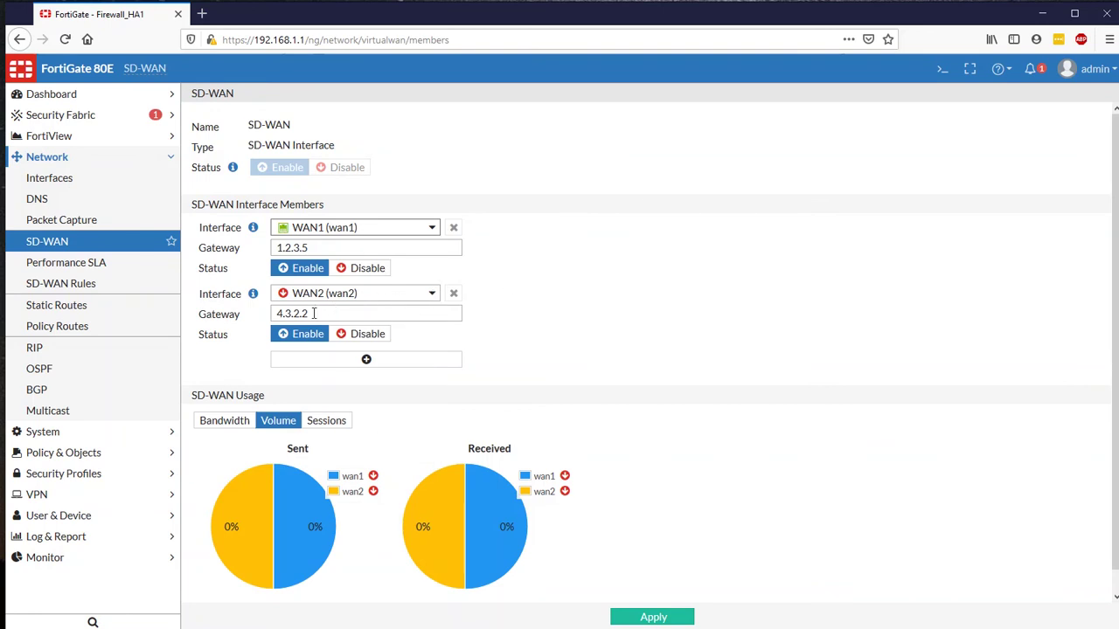
pyautogui.doubleClick(319, 246)
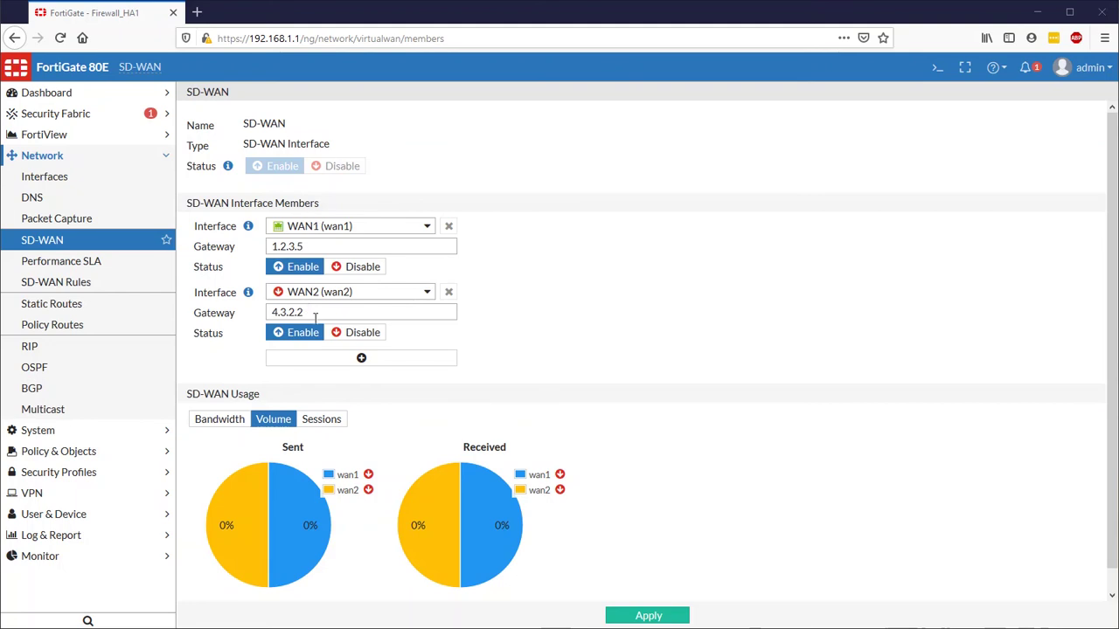
# Review the WAN_Probe performance SLA's ping servers, participants, check interval and static route update option, and accept its settings
pyautogui.click(73, 266)
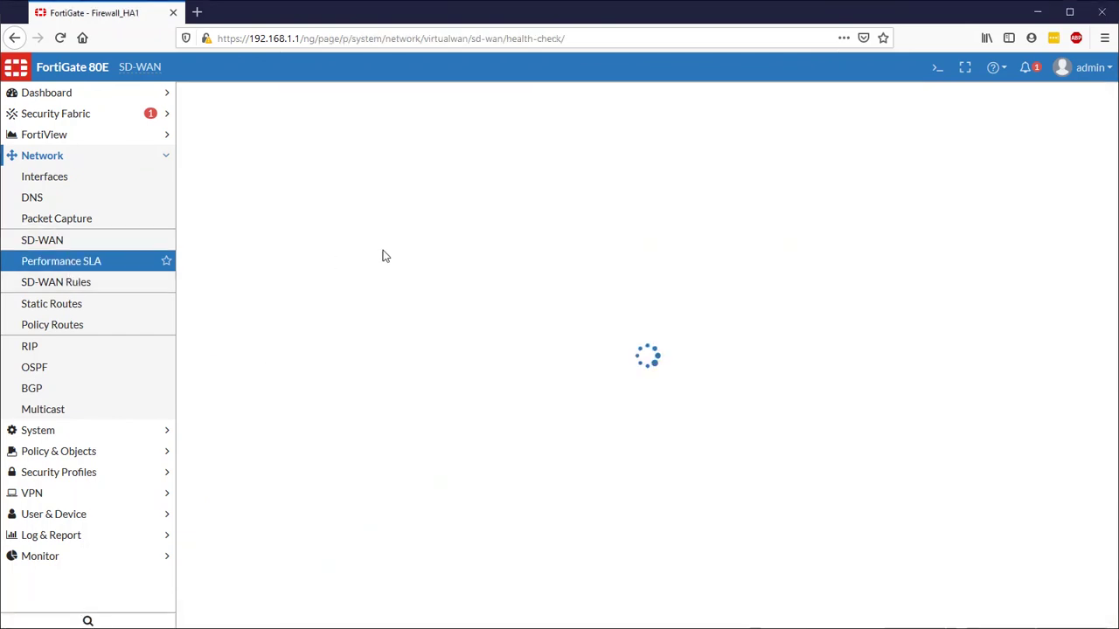
pyautogui.doubleClick(222, 158)
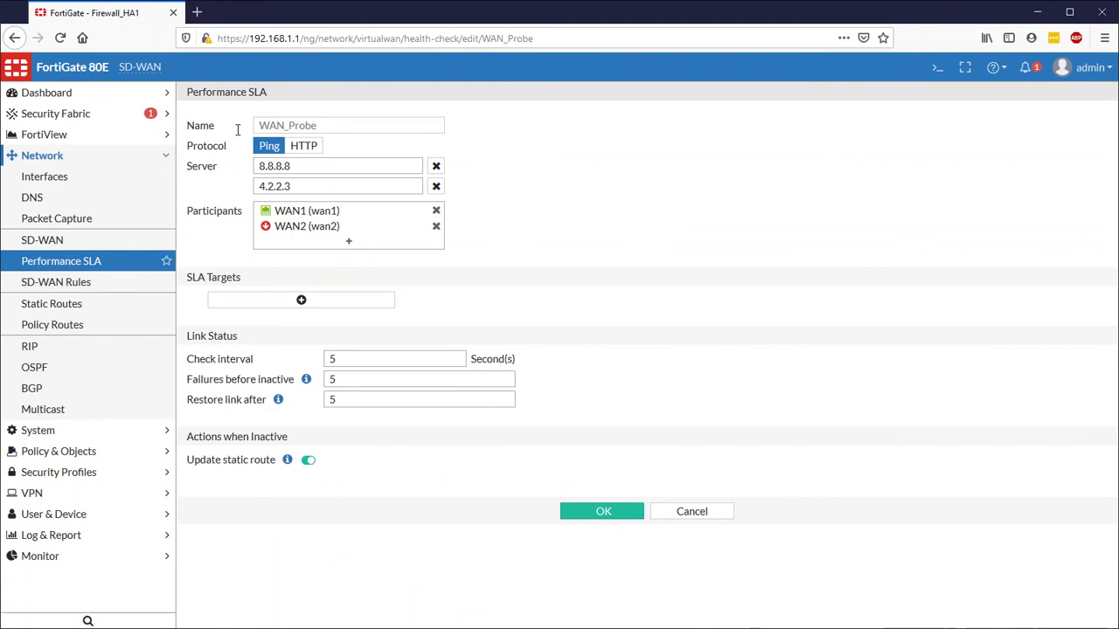
pyautogui.tripleClick(252, 166)
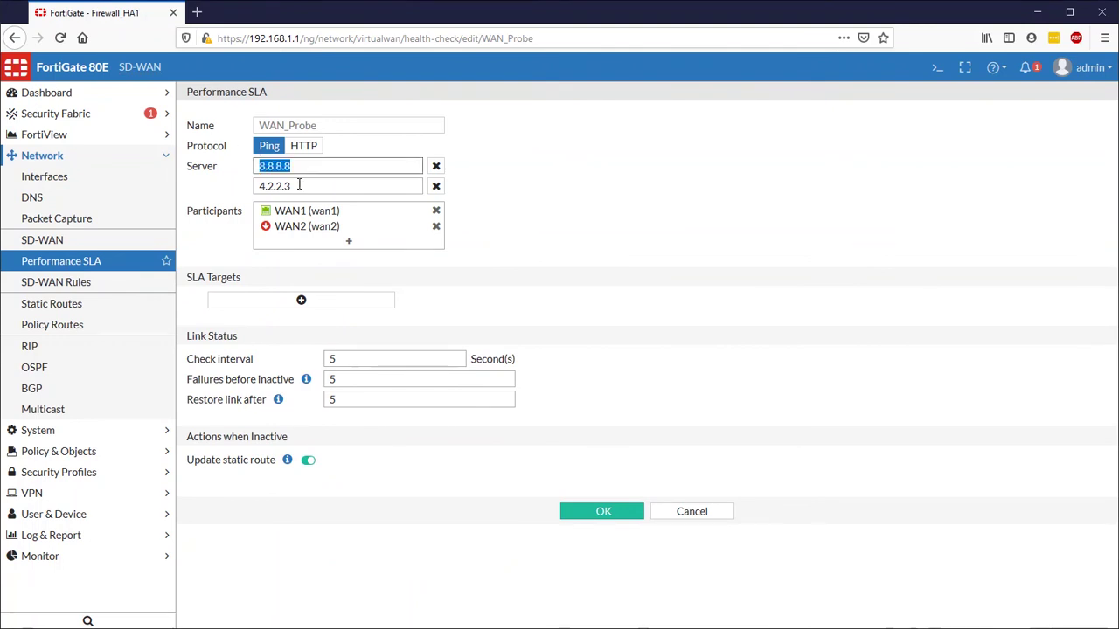
pyautogui.tripleClick(250, 185)
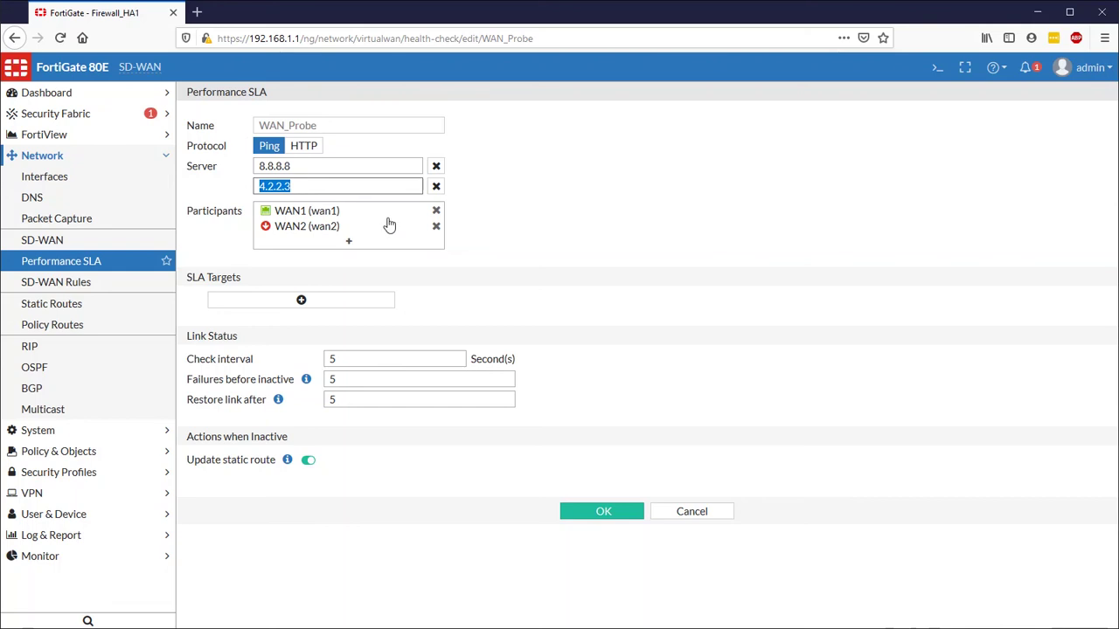
pyautogui.moveTo(299, 214)
pyautogui.doubleClick(343, 359)
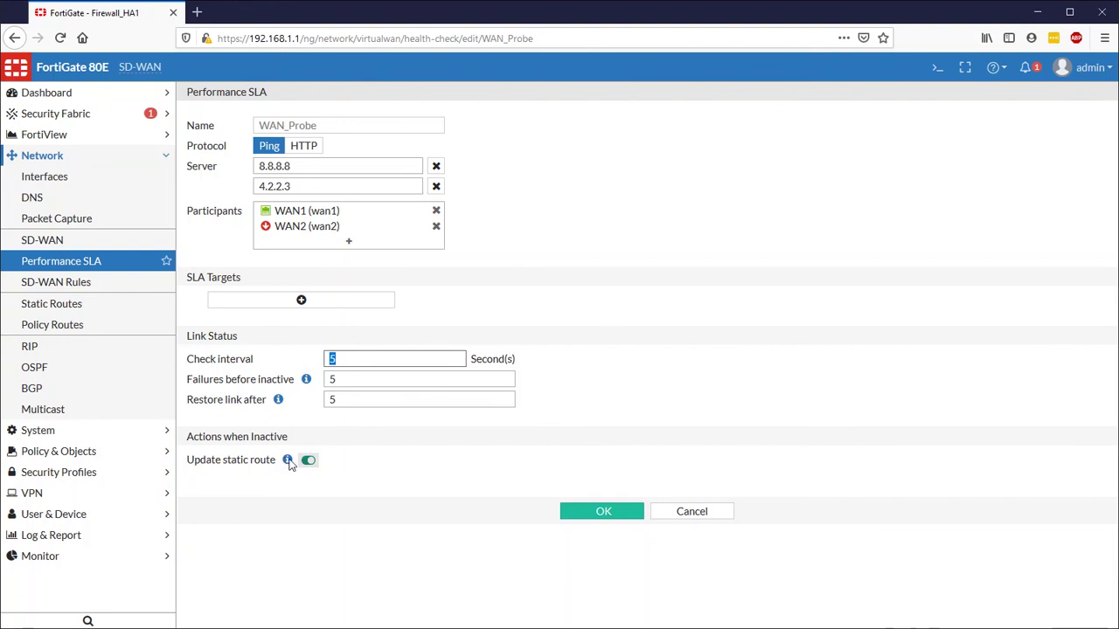
pyautogui.moveTo(288, 463)
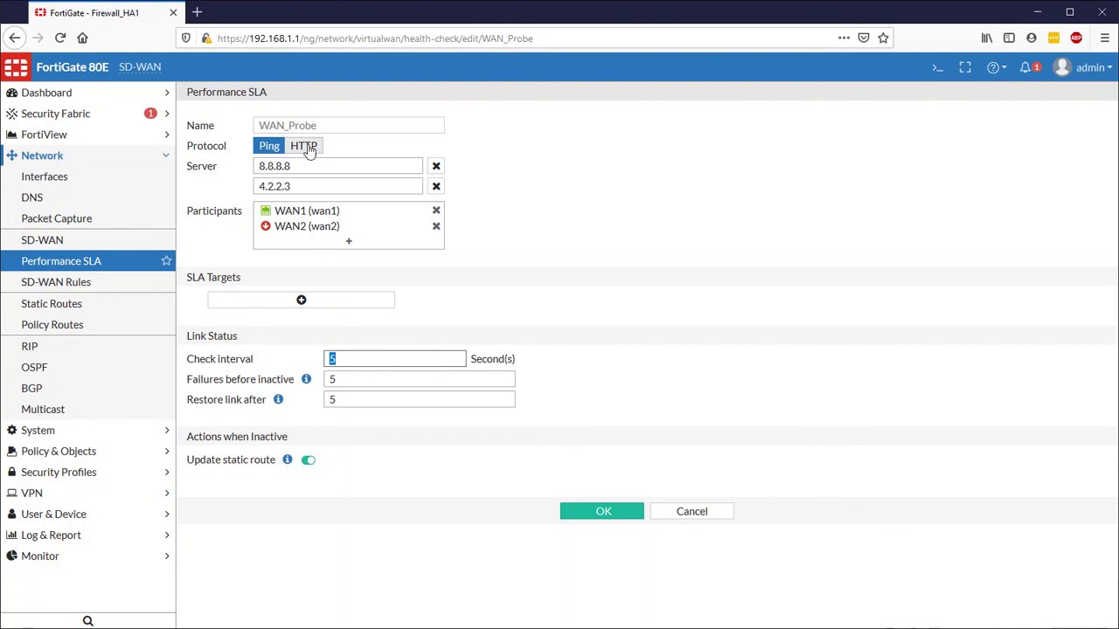
pyautogui.moveTo(306, 234)
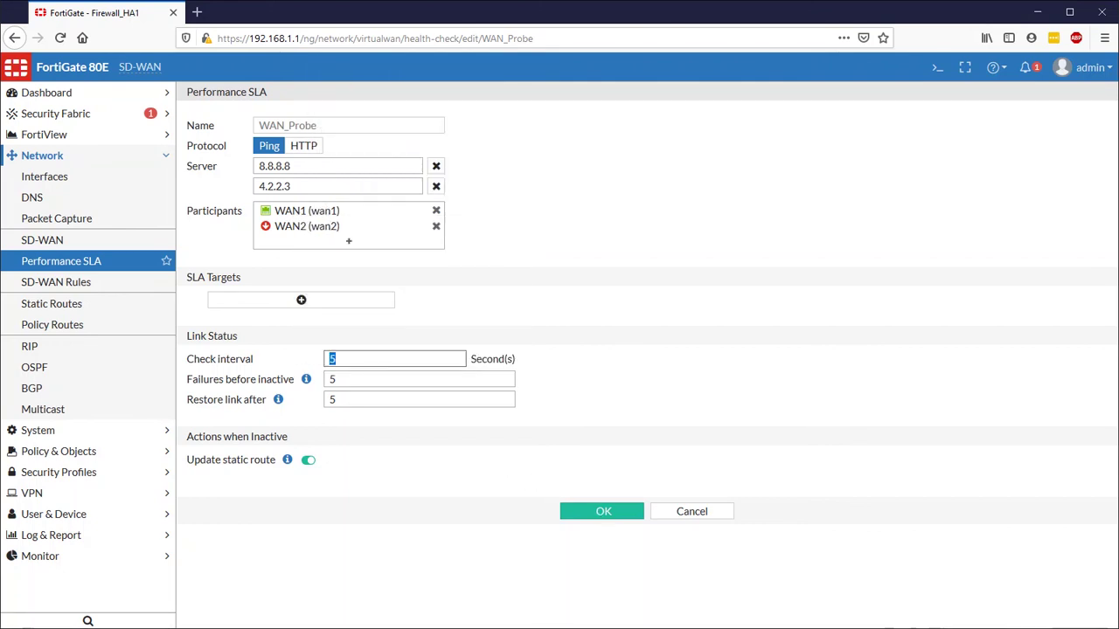
pyautogui.click(602, 518)
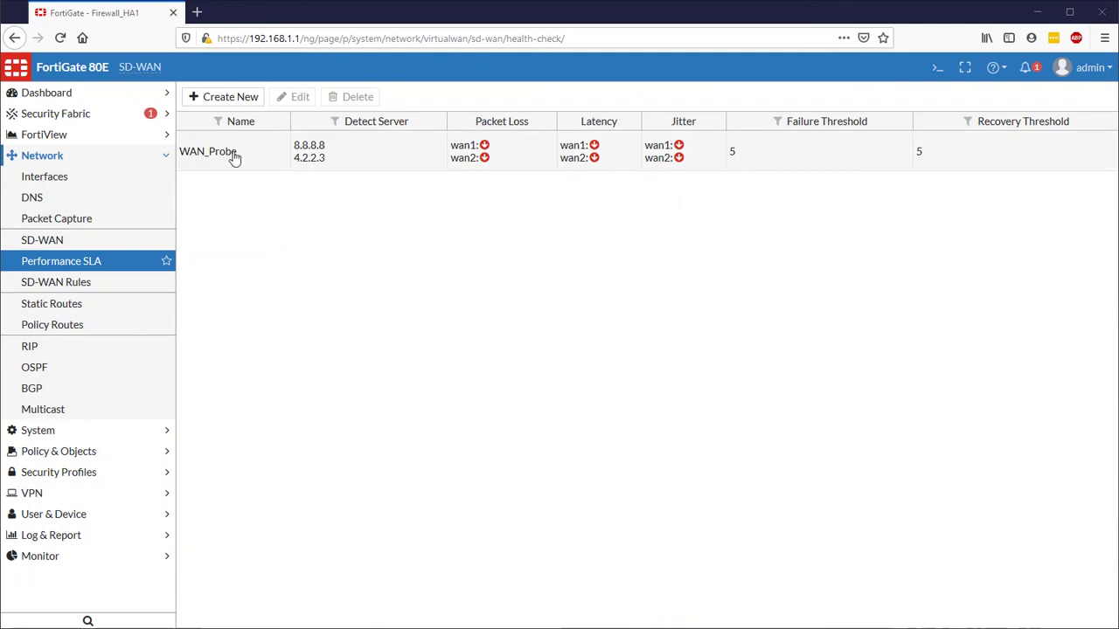
# Open the implicit sd-wan rule and examine the Volume load-balancing weights of WAN1 and WAN2
pyautogui.click(77, 288)
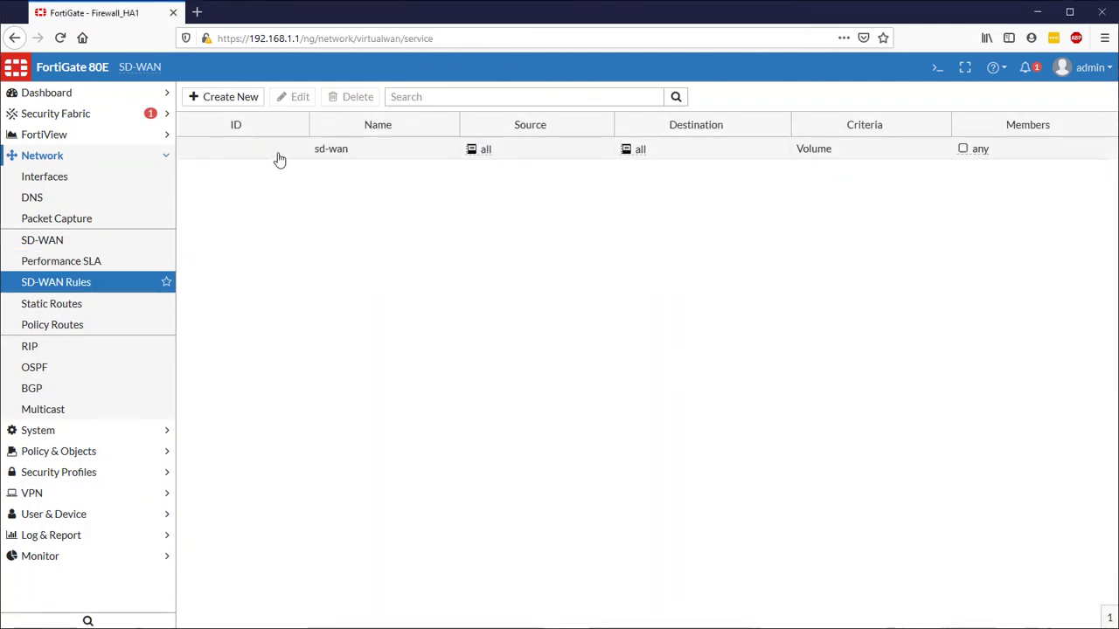
pyautogui.click(262, 155)
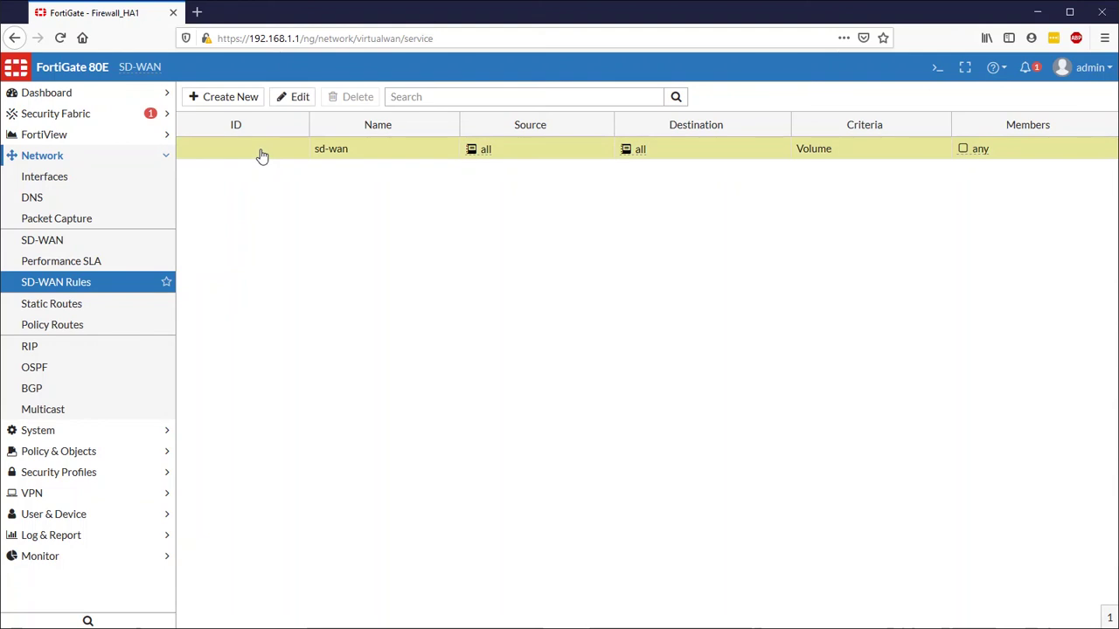
pyautogui.doubleClick(246, 158)
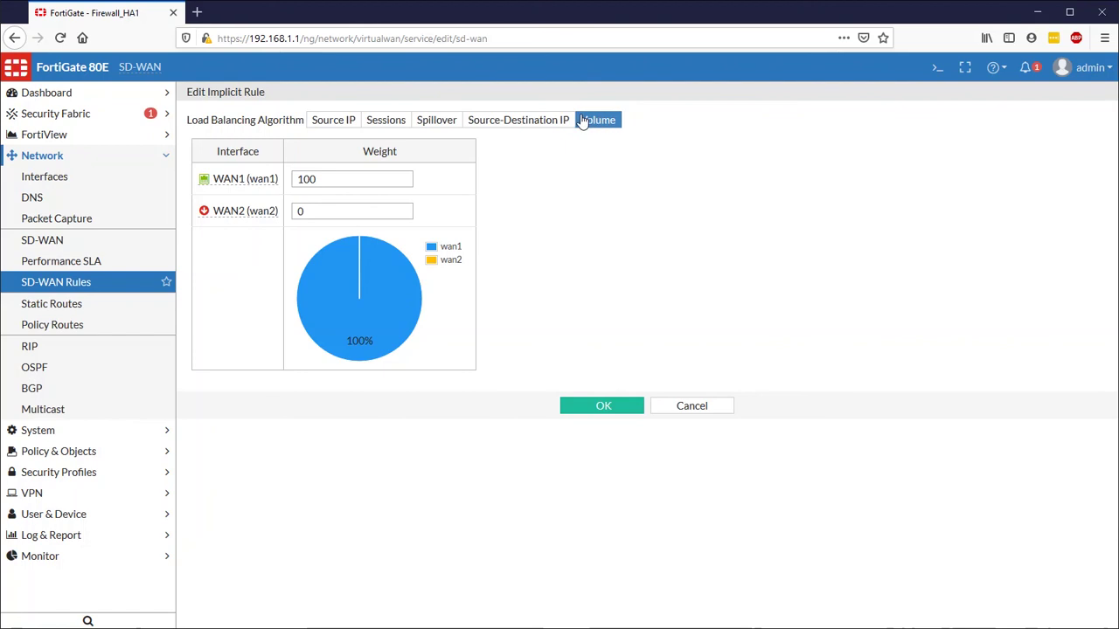
pyautogui.moveTo(333, 176); pyautogui.dragTo(258, 180)
pyautogui.moveTo(359, 175); pyautogui.dragTo(241, 178)
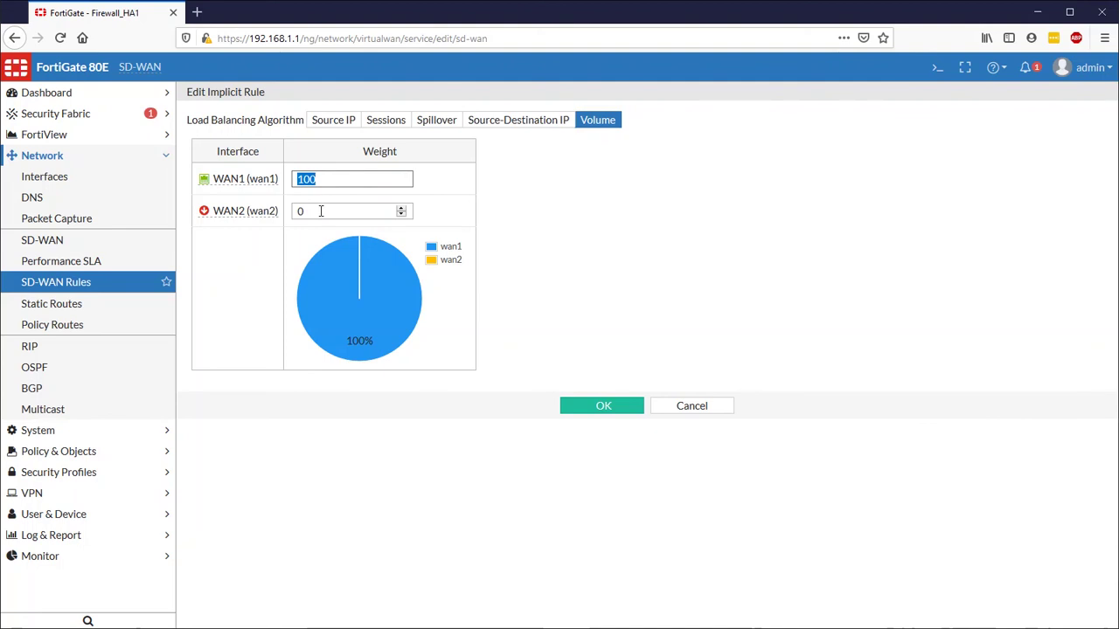
pyautogui.moveTo(329, 178); pyautogui.dragTo(252, 180)
# Set the implicit rule's Volume weights to 25 for WAN2 and 75 for WAN1
pyautogui.click(317, 211)
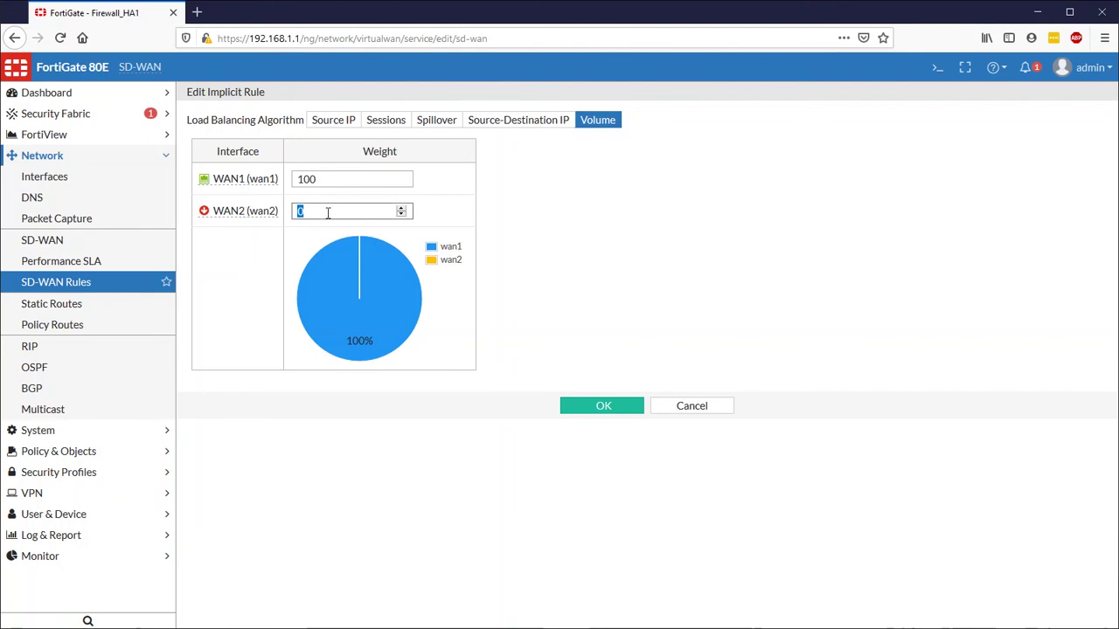
pyautogui.write('25')
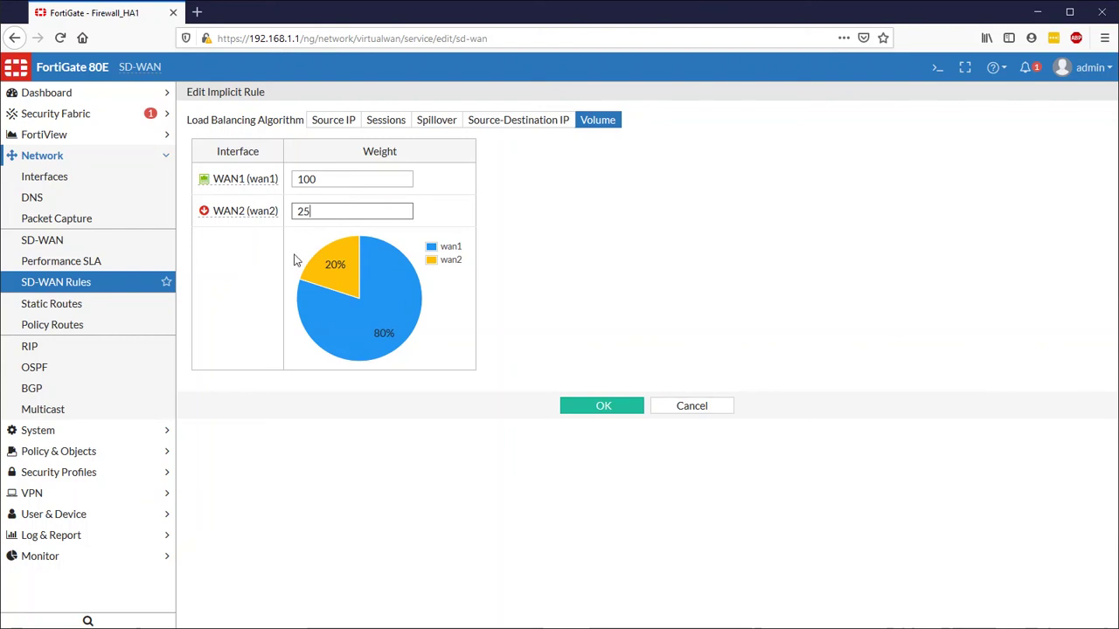
pyautogui.doubleClick(340, 179)
pyautogui.moveTo(326, 180); pyautogui.dragTo(243, 184)
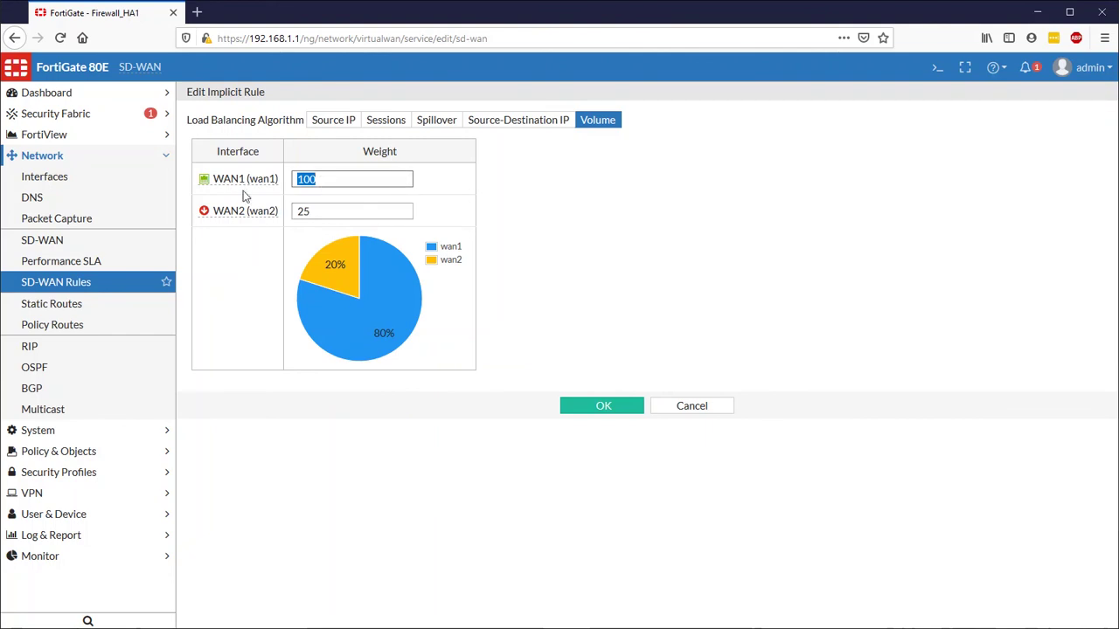
pyautogui.write('75')
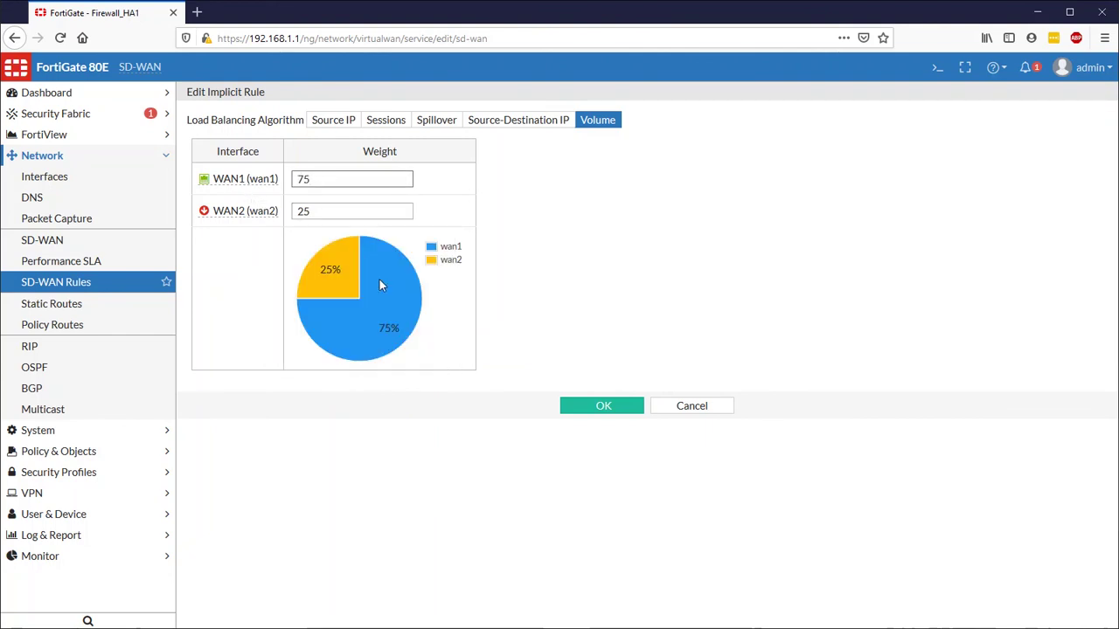
# Set the implicit rule's Volume weights to 100 for WAN1 and 0 for WAN2, and save the rule
pyautogui.moveTo(387, 178); pyautogui.dragTo(234, 179)
pyautogui.write('100')
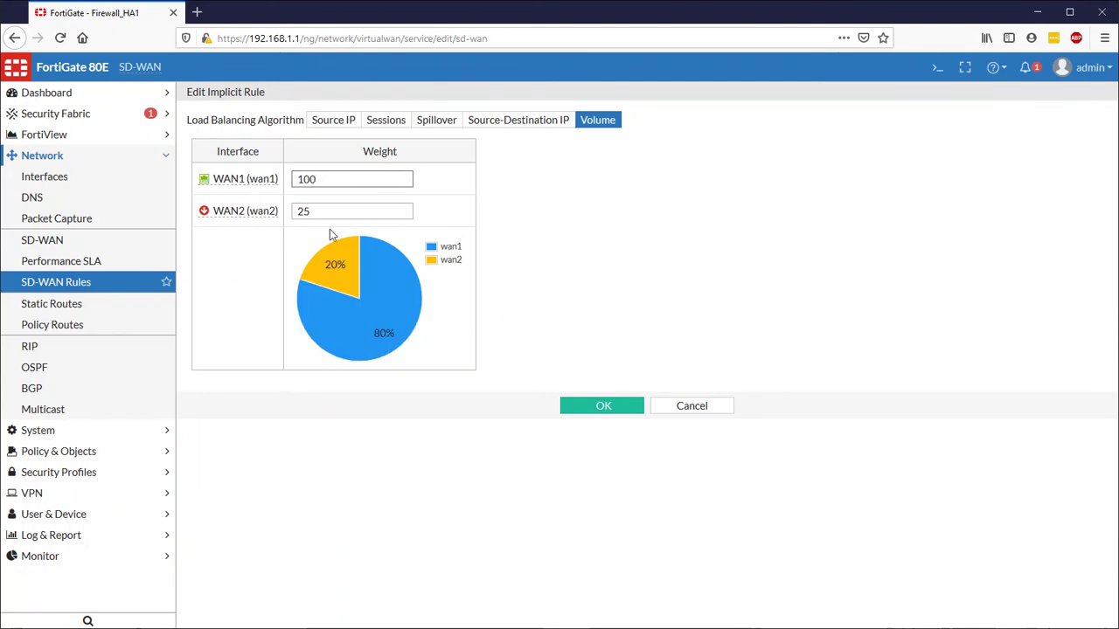
pyautogui.moveTo(324, 211); pyautogui.dragTo(293, 229)
pyautogui.write('0')
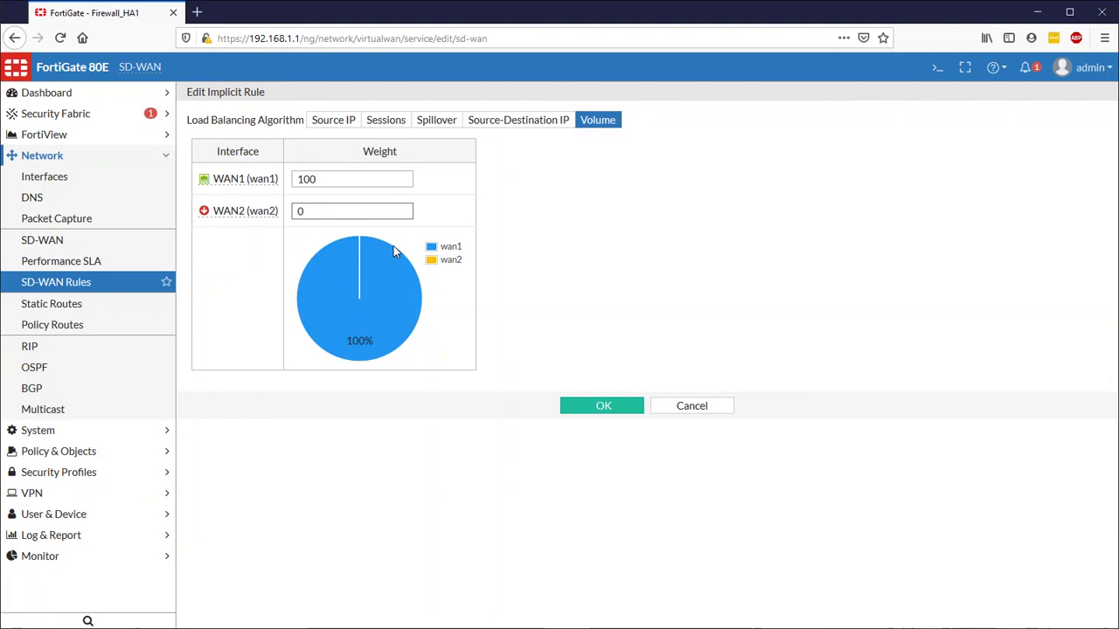
pyautogui.click(602, 409)
pyautogui.doubleClick(341, 179)
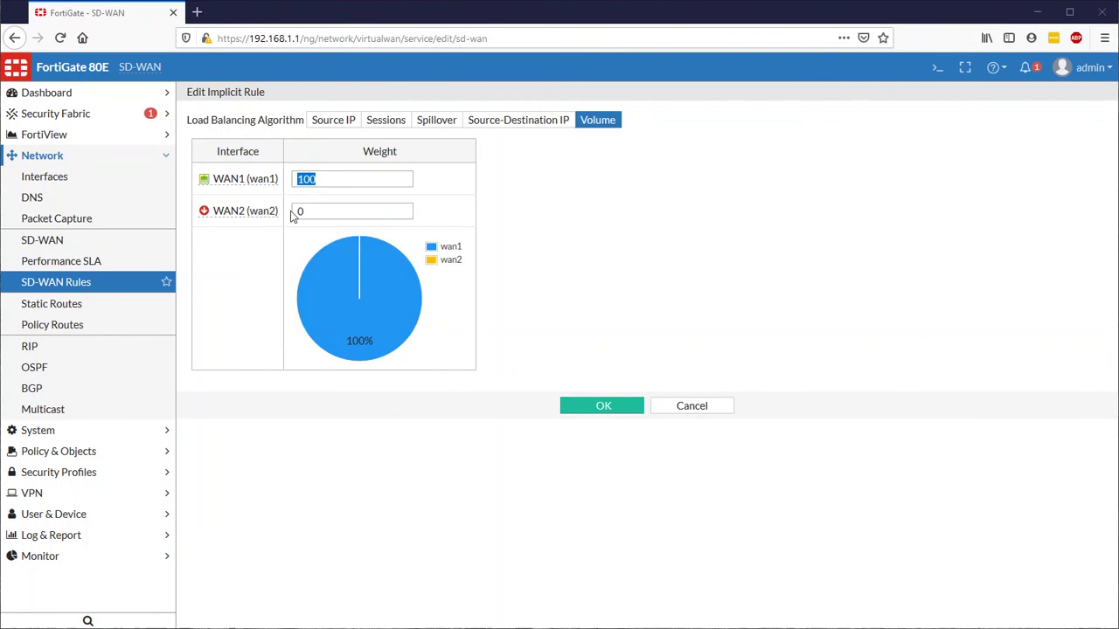
pyautogui.click(606, 408)
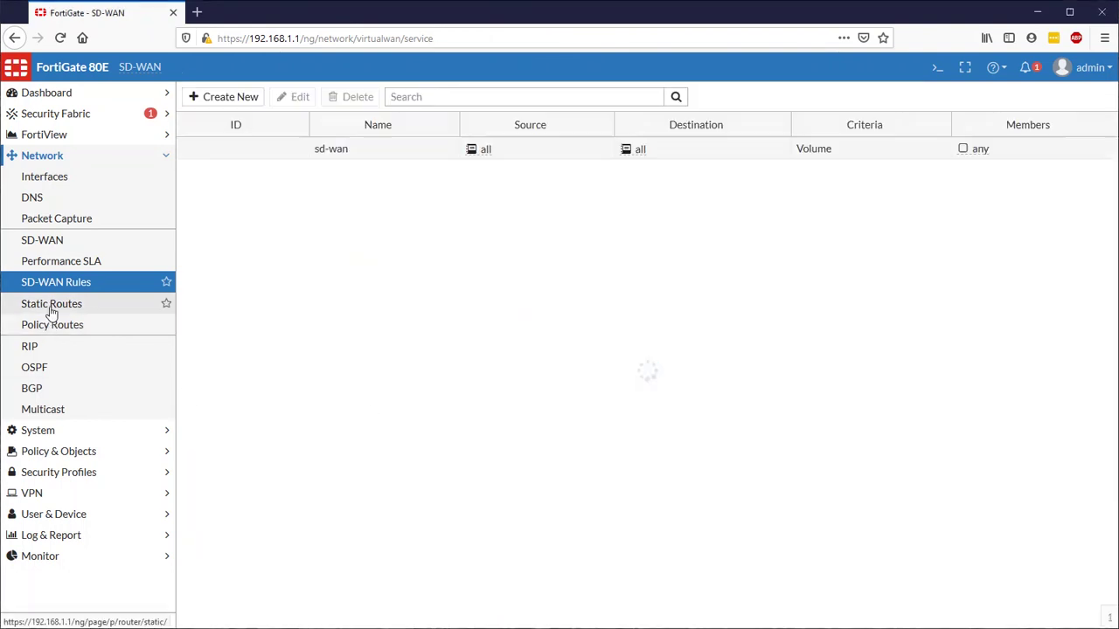
# Create a new static route for destination subnet 0.0.0.0/0.0.0.0 with SD-WAN as its interface
pyautogui.click(50, 305)
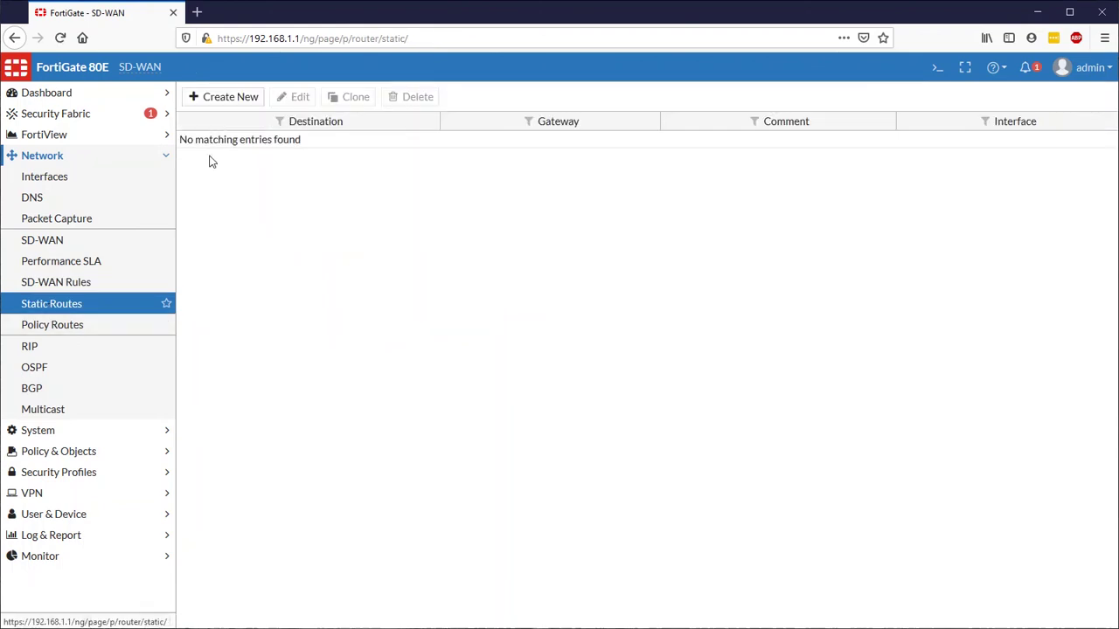
pyautogui.click(225, 98)
pyautogui.moveTo(406, 145); pyautogui.dragTo(247, 146)
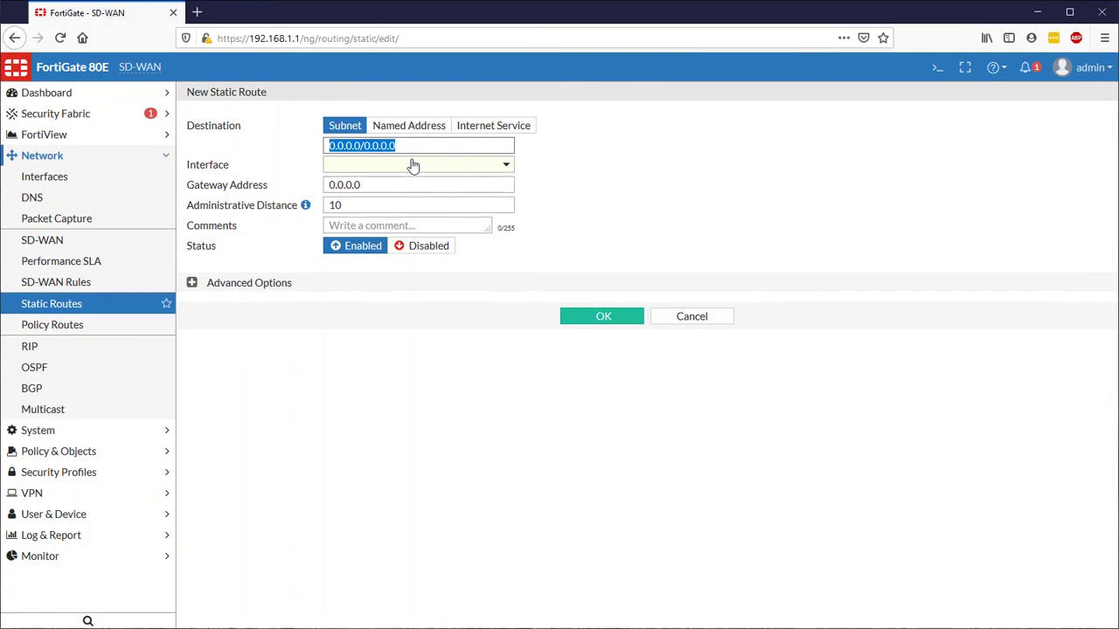
pyautogui.click(500, 166)
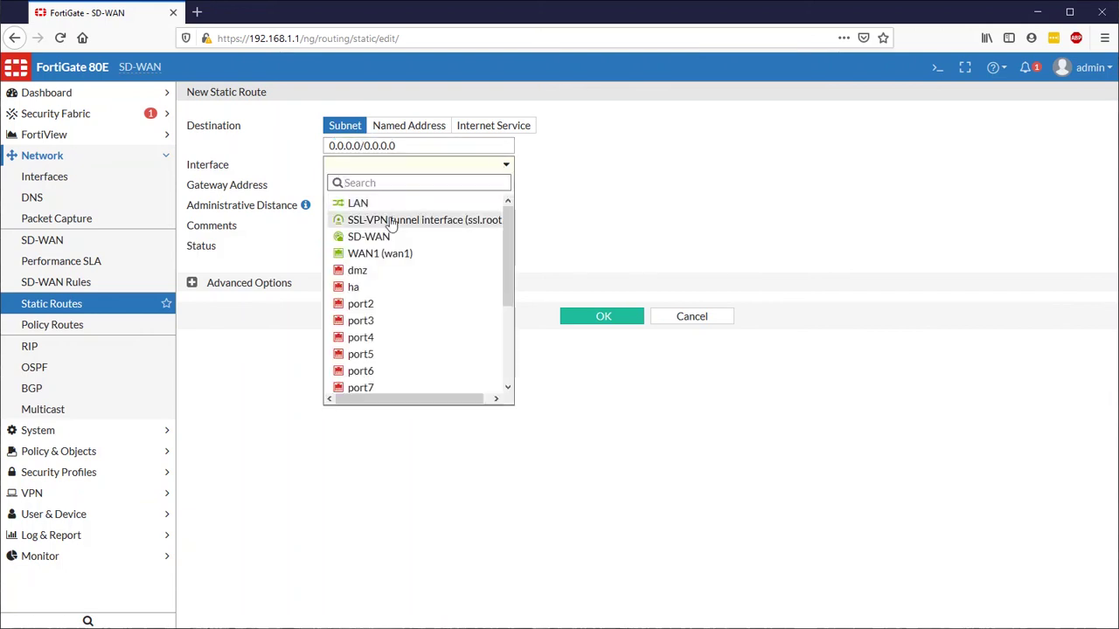
pyautogui.scroll(-3, 494, 326)
pyautogui.moveTo(495, 327); pyautogui.dragTo(491, 176)
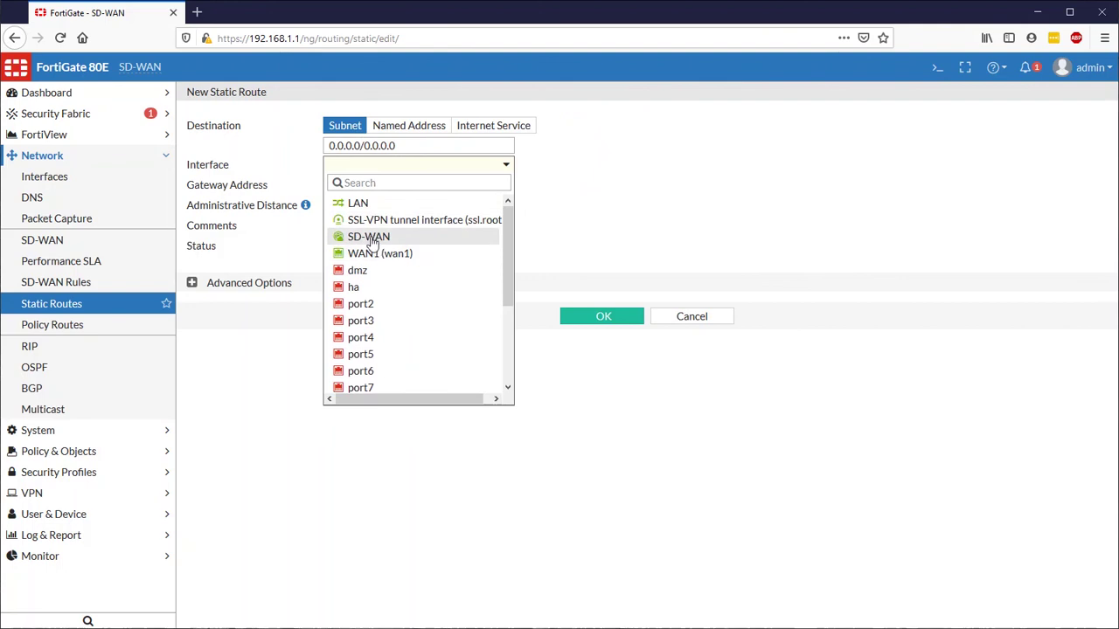
pyautogui.click(370, 239)
# Add the comment "Default WAN" to the new static route and save it
pyautogui.click(357, 204)
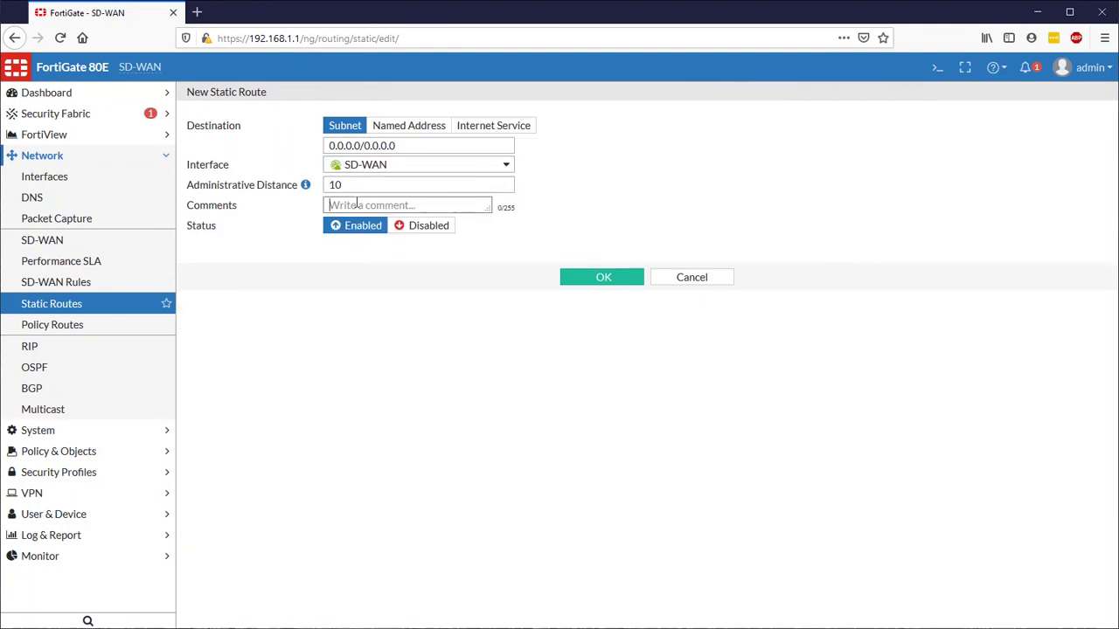
pyautogui.write('Default WAN')
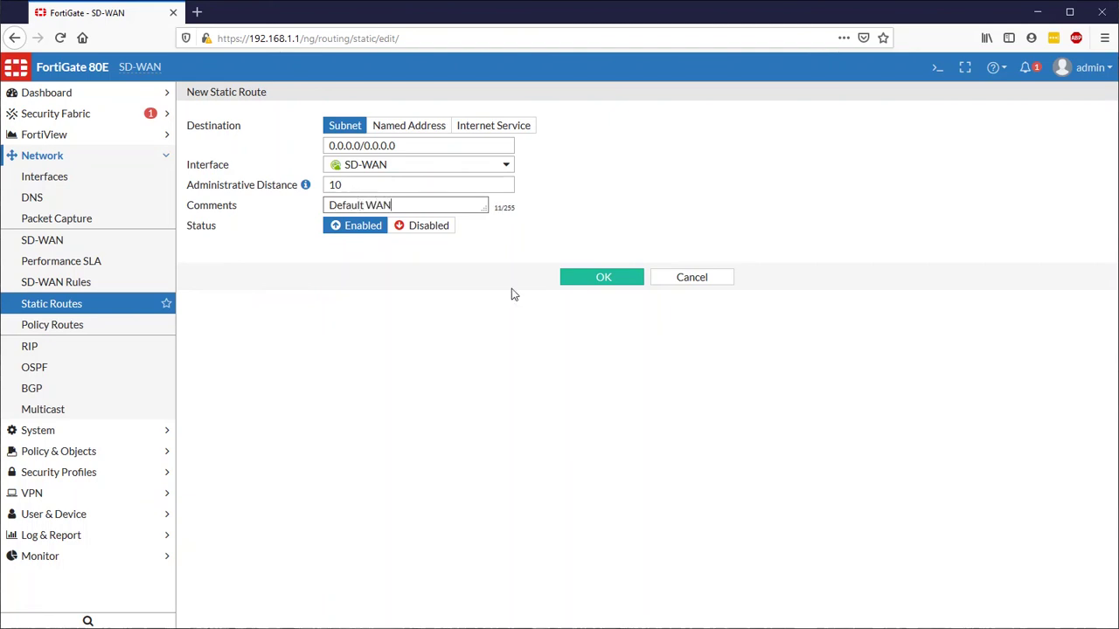
pyautogui.click(595, 279)
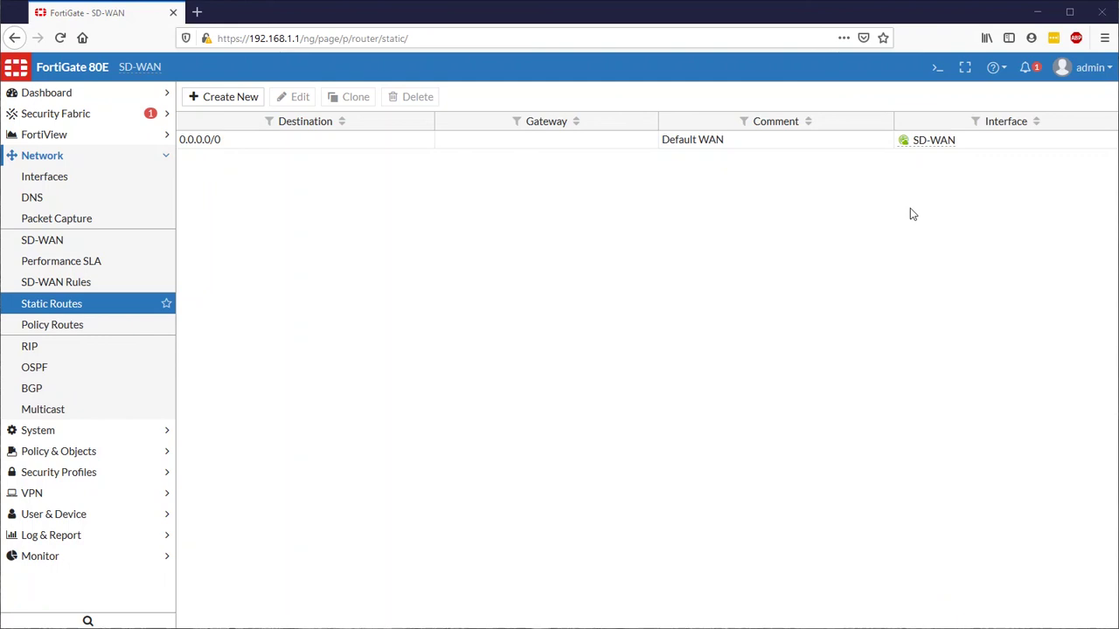
# Open the IPv4 policies and expand the LAN to sd-wan group to examine its rules
pyautogui.moveTo(921, 150)
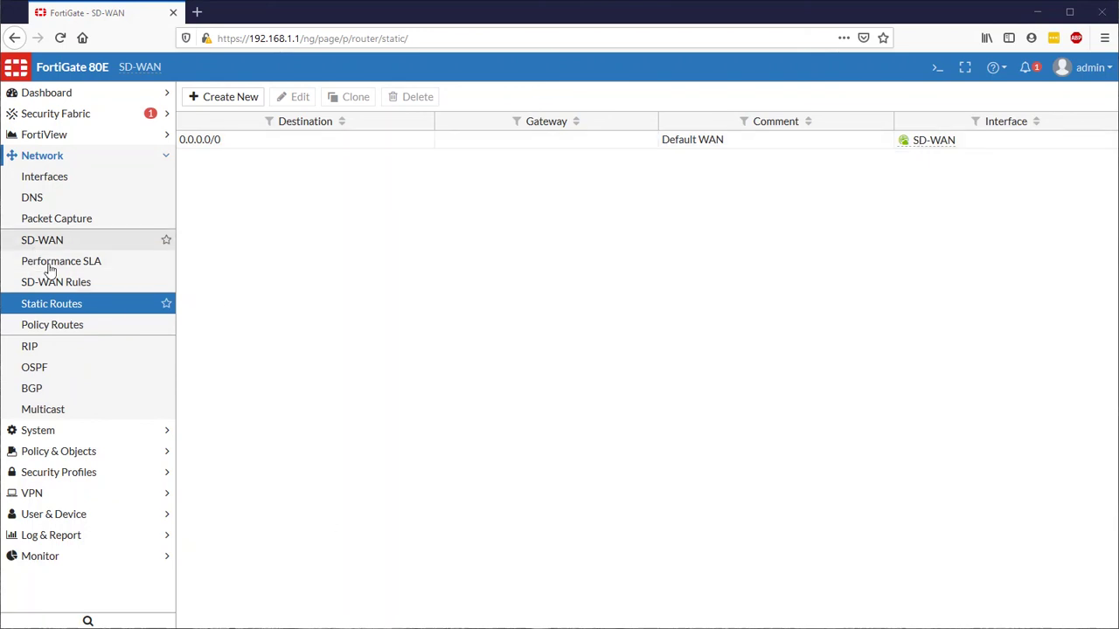
pyautogui.click(56, 451)
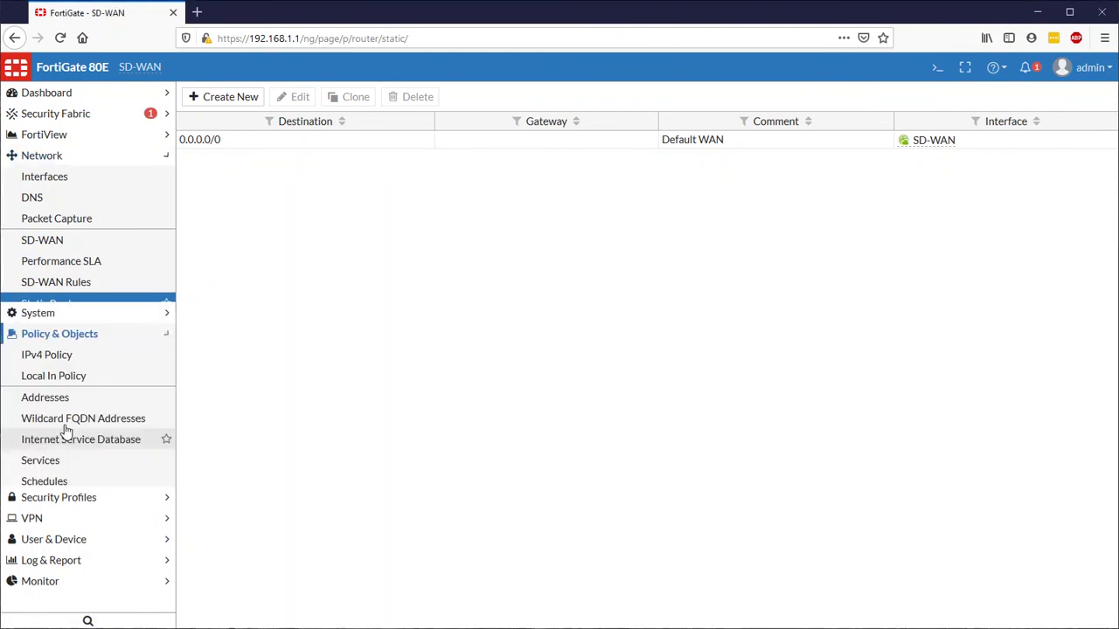
pyautogui.click(50, 218)
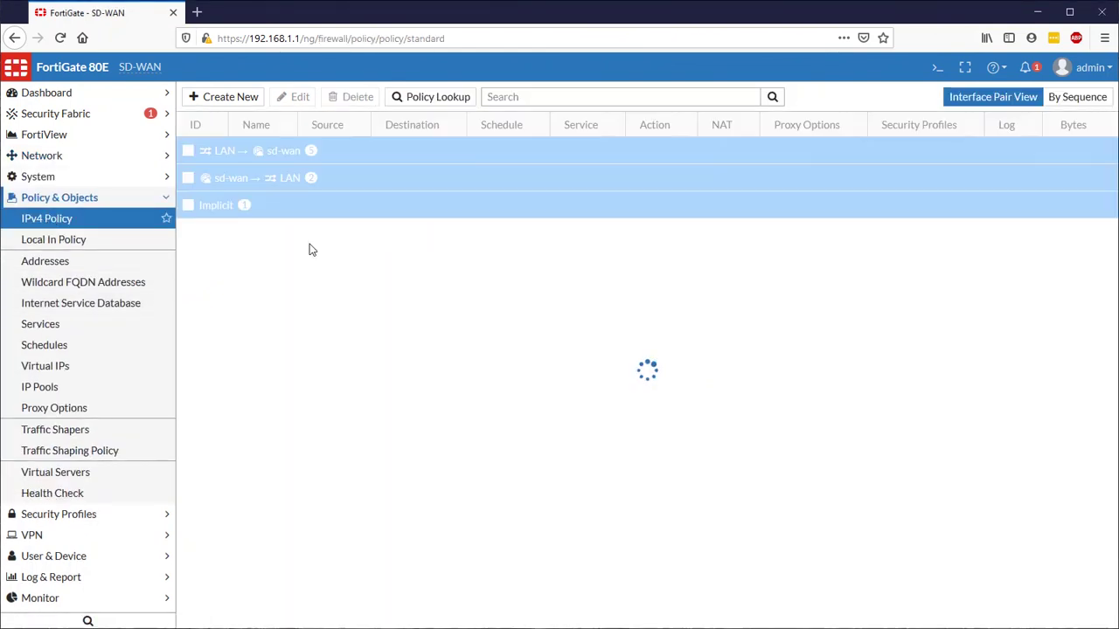
pyautogui.click(188, 151)
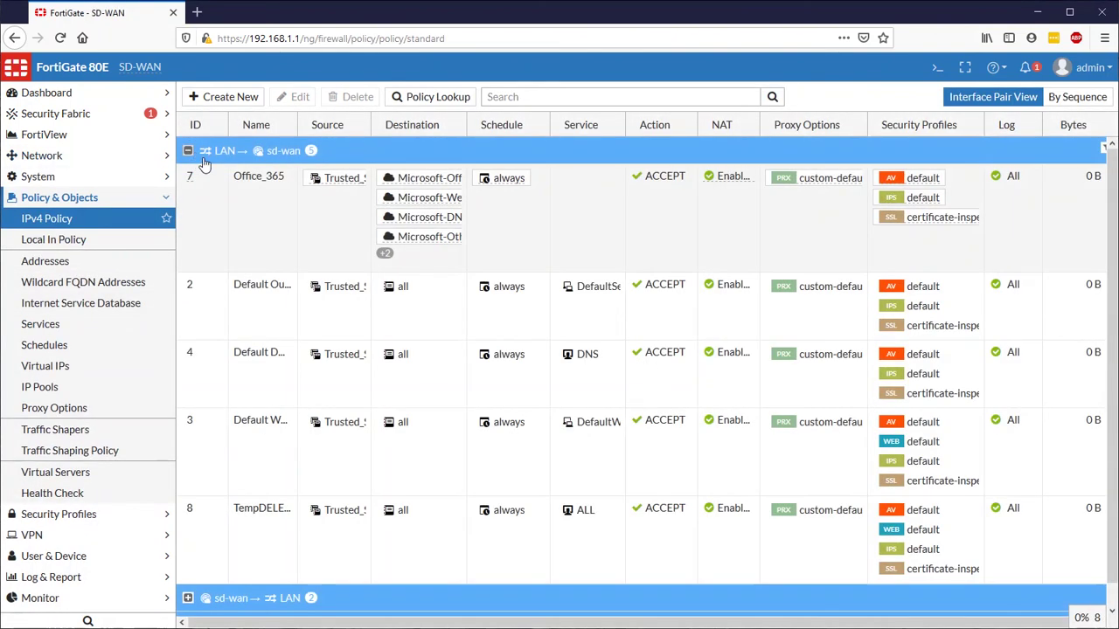